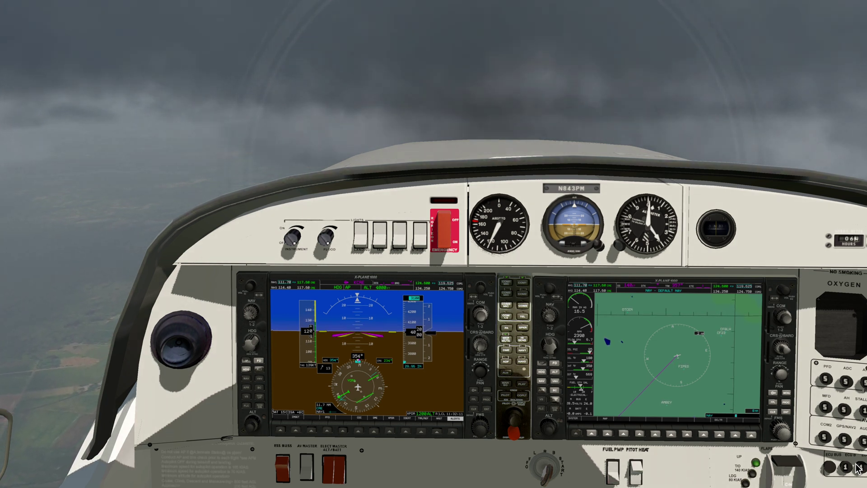
scroll(434, 305, "up", 5)
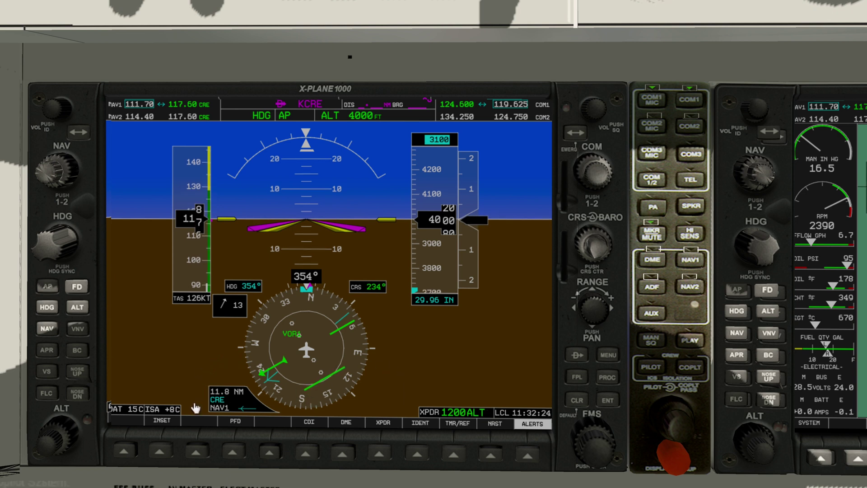
- Show the G1000 PFD settings softkeys and open the wind indicator options
left_click(235, 452)
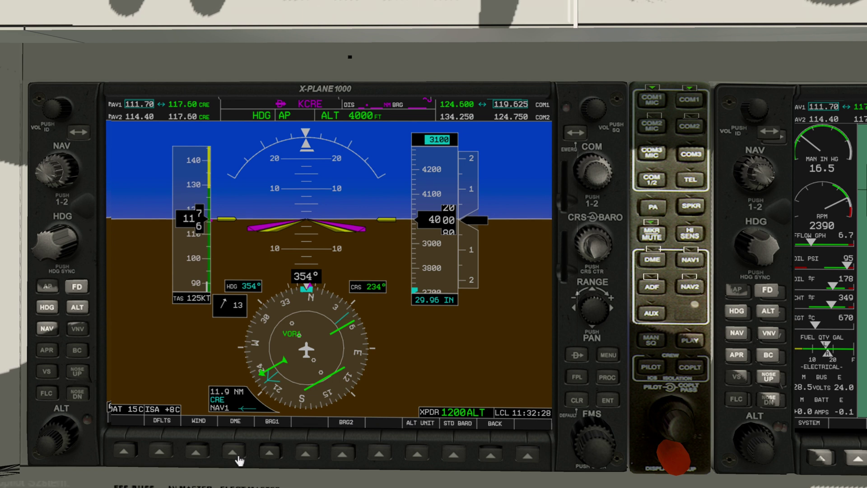
left_click(196, 452)
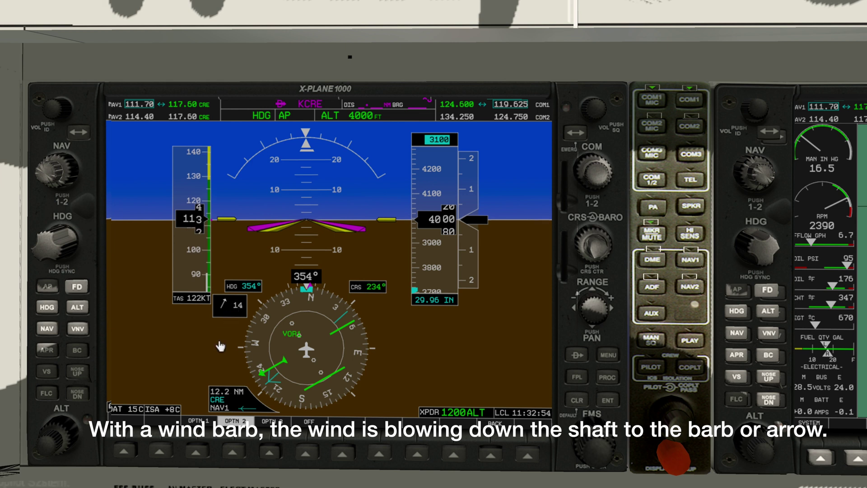
- Compare the wind formats: component arrows, text values, then back to component arrows
left_click(204, 454)
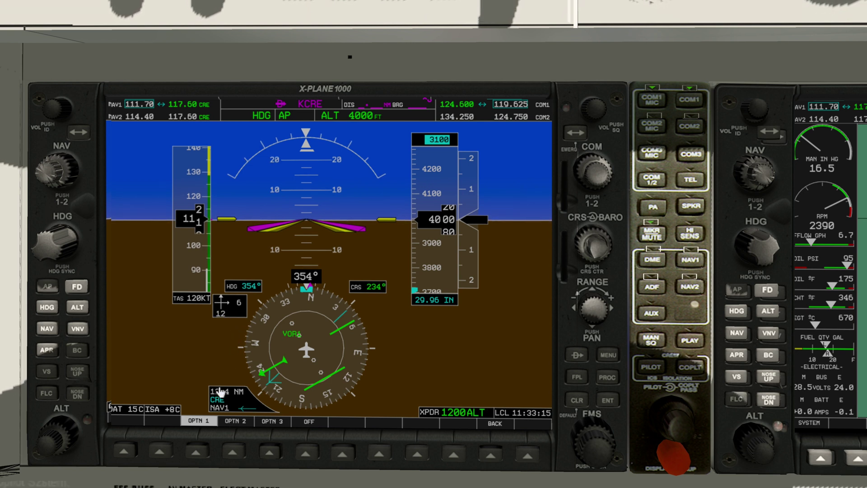
left_click(273, 455)
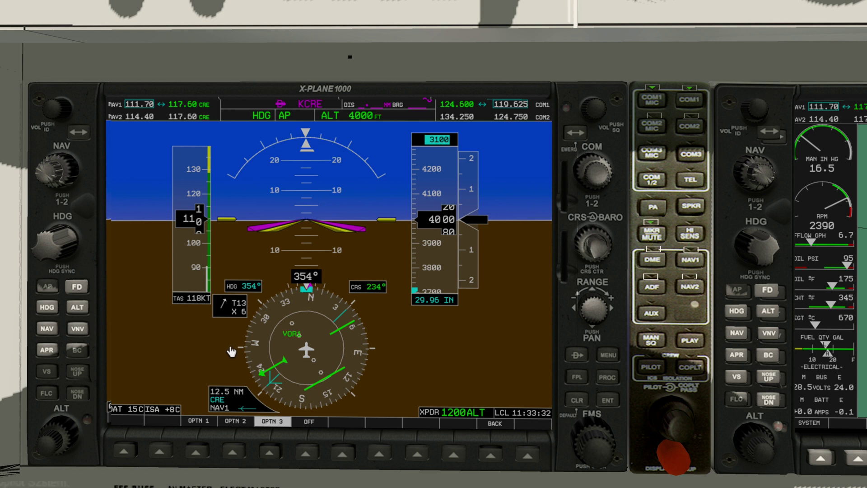
left_click(198, 452)
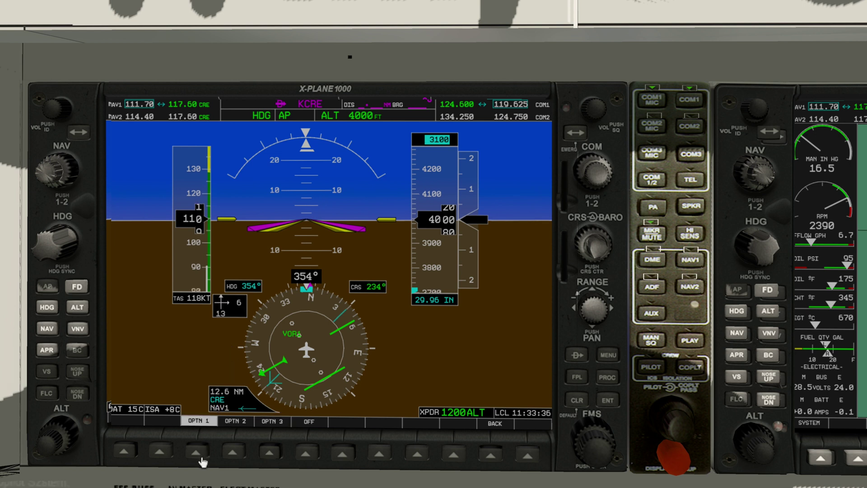
- Switch the wind display to a single arrow with speed, then to the component readout
left_click(233, 452)
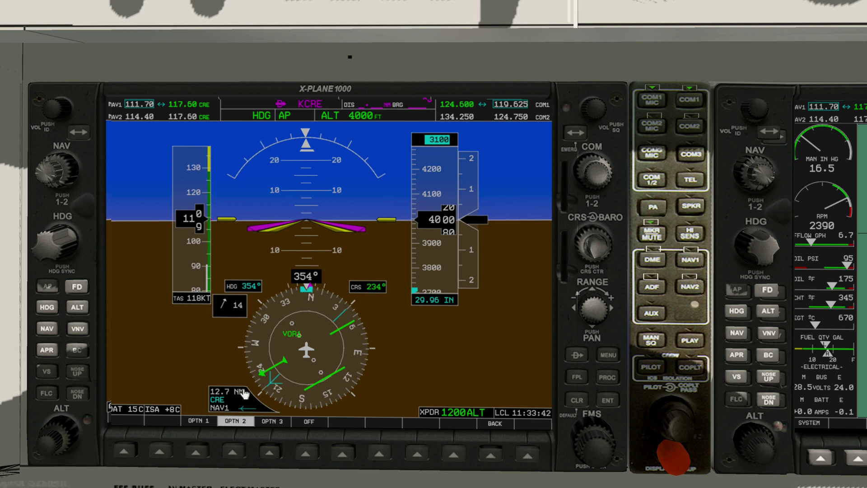
left_click(271, 452)
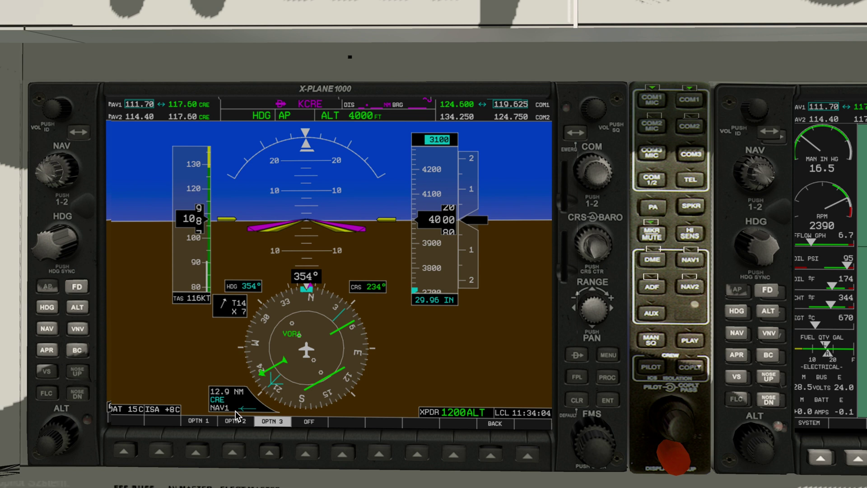
- Choose OPTN 2 so the wind shows as a single arrow with 14 knots
left_click(234, 456)
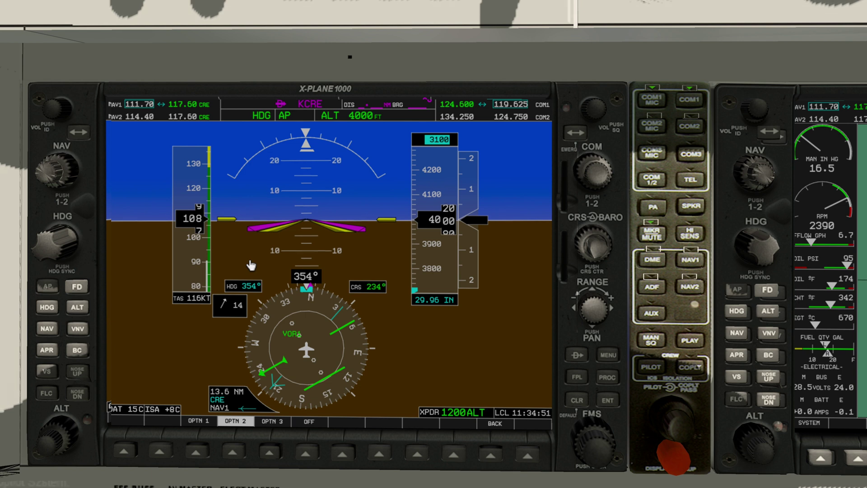
scroll(251, 264, "down", 8)
scroll(247, 261, "down", 2)
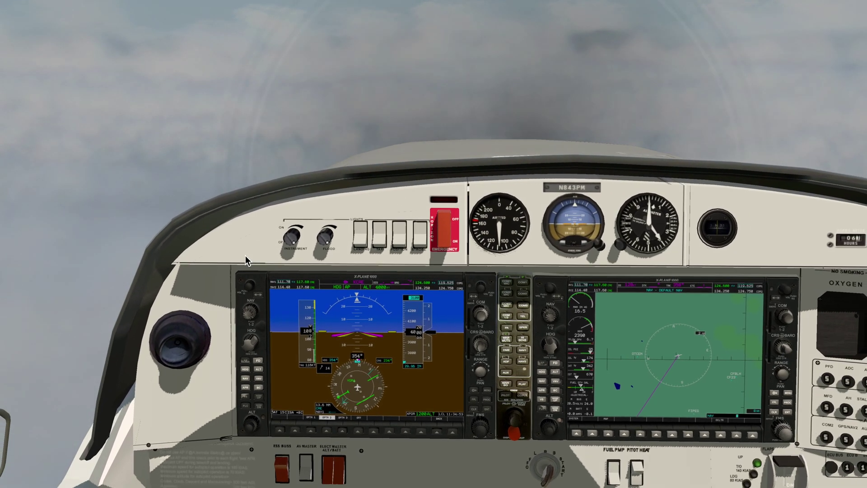